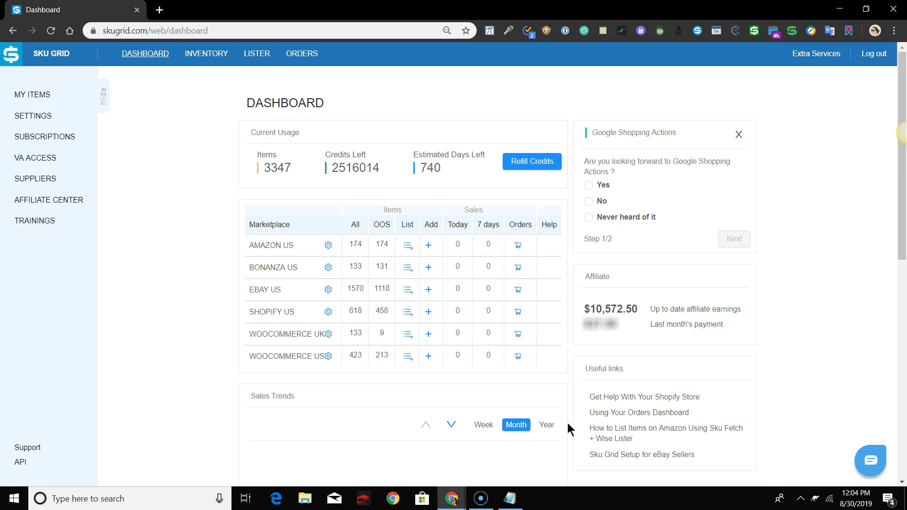
Open the eBay US marketplace settings in SKU Grid
left_click(565, 422)
left_click(30, 116)
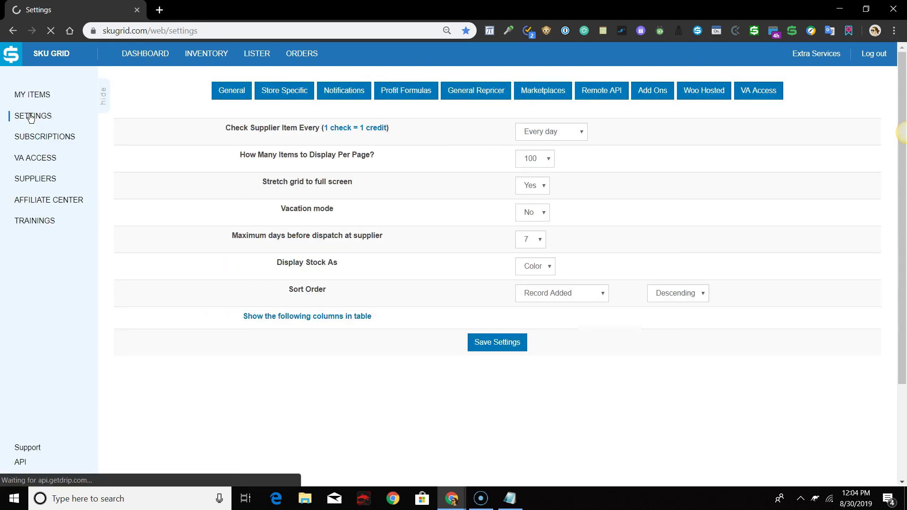
left_click(527, 97)
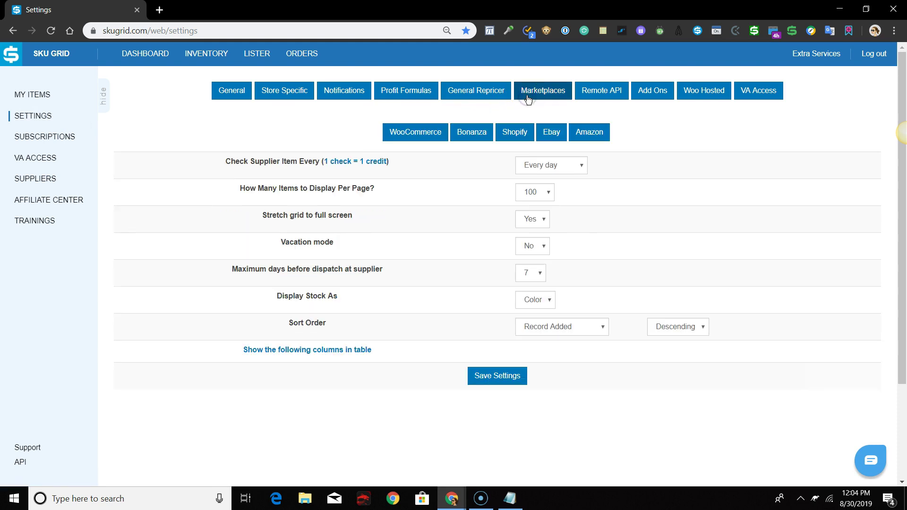
left_click(547, 136)
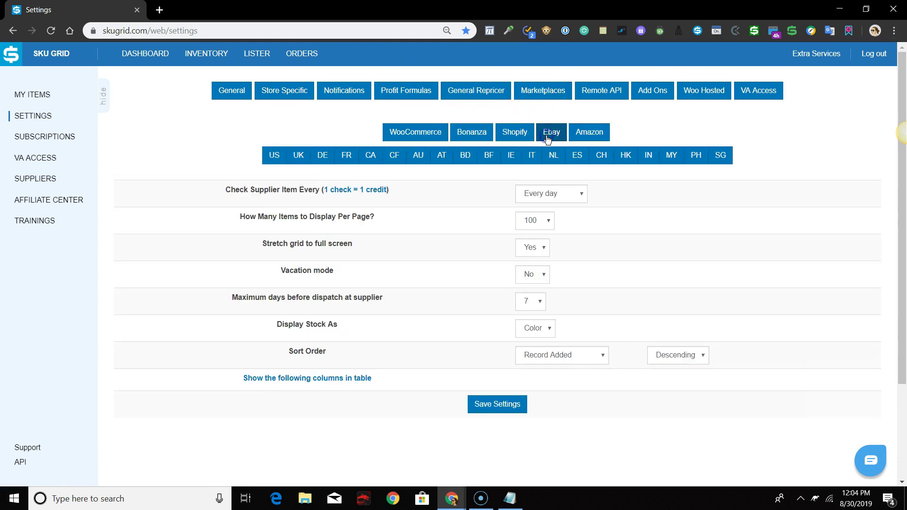
left_click(274, 163)
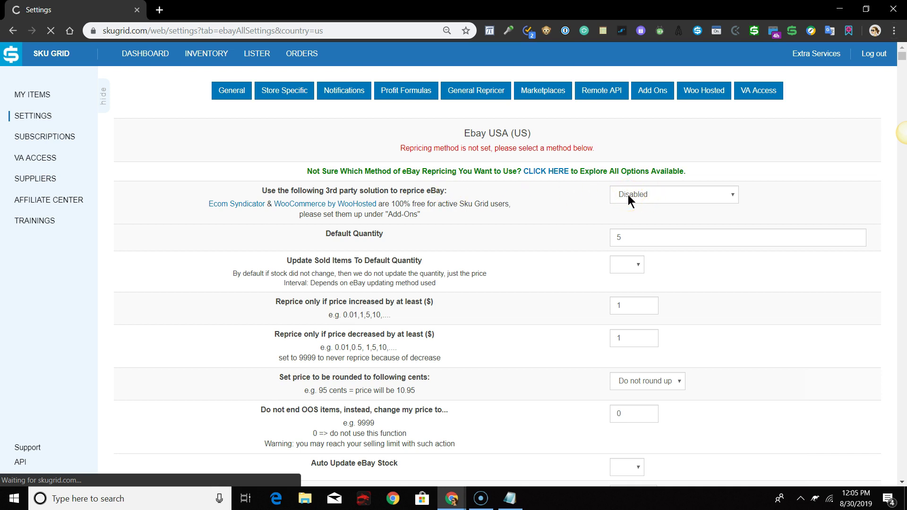
Set the eBay repricing method to 'Update via File Exchange Token'
left_click(629, 201)
left_click(630, 256)
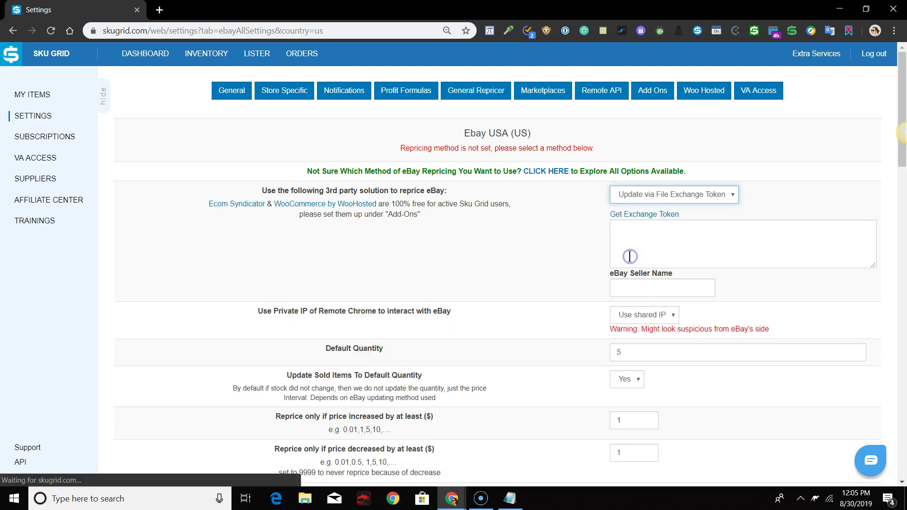
left_click(629, 256)
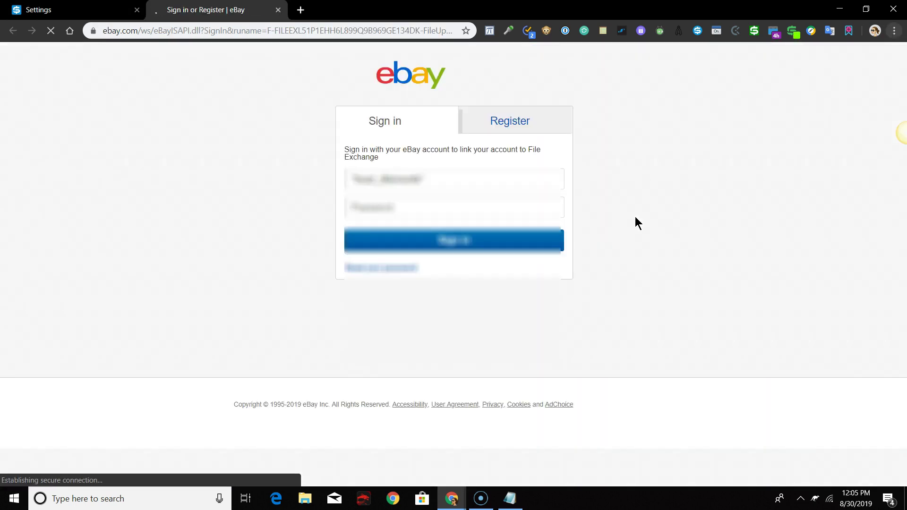
Sign in to eBay with the saved login and agree to grant File Exchange access
left_click(629, 217)
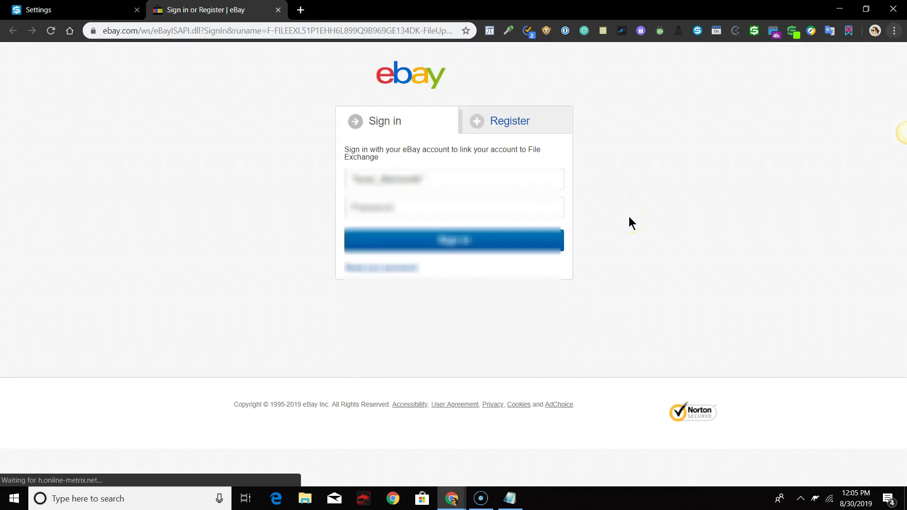
left_click(530, 210)
left_click(427, 318)
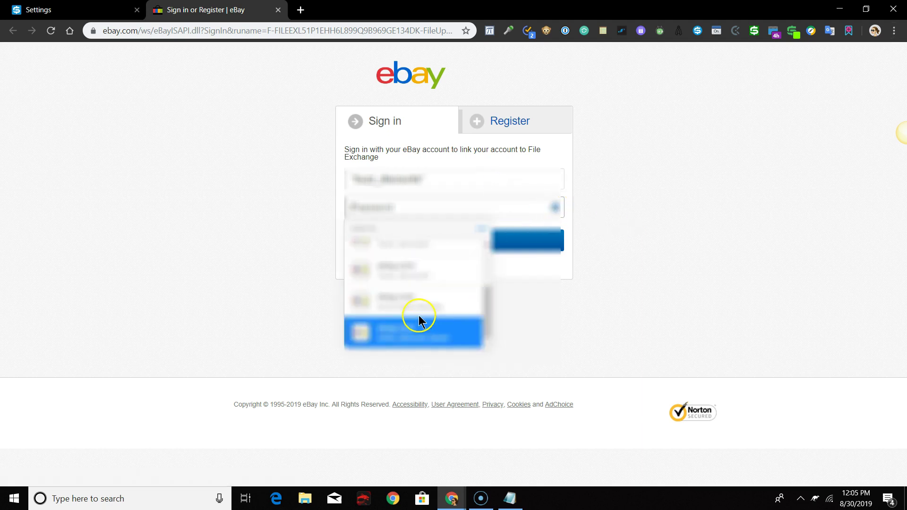
left_click(437, 237)
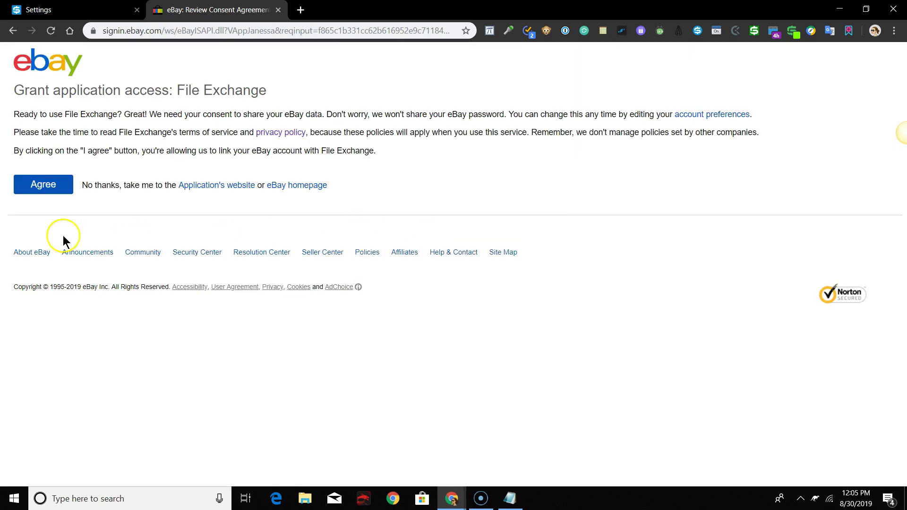
left_click(40, 189)
left_click(40, 188)
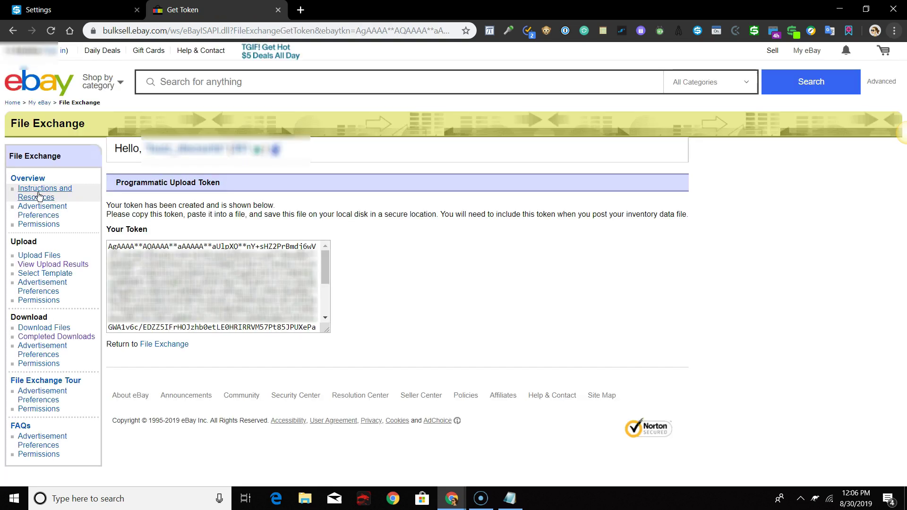
Select and copy the generated programmatic upload token
left_click(158, 194)
left_click_drag(112, 245, 125, 238)
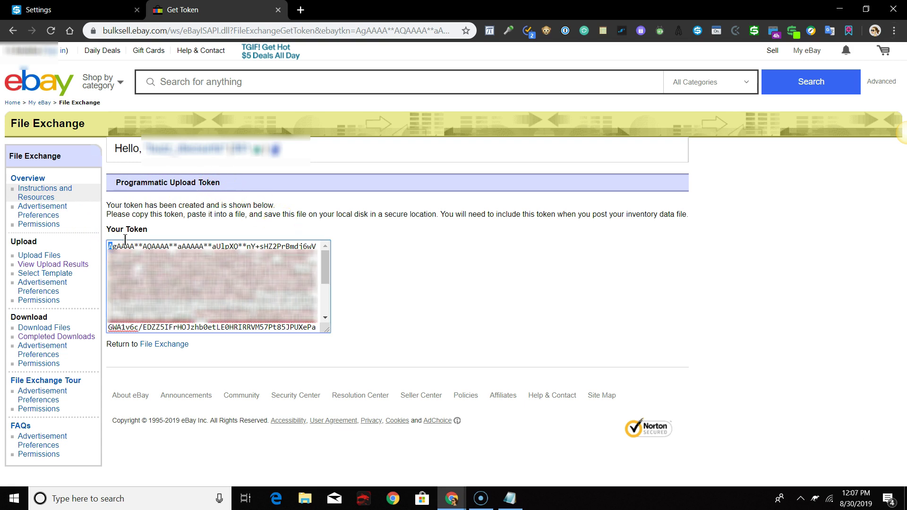
key("ctrl+a")
key("ctrl+c")
Paste the token into Notepad, save it as 'token', and minimize Notepad
left_click(509, 498)
key("ctrl+v")
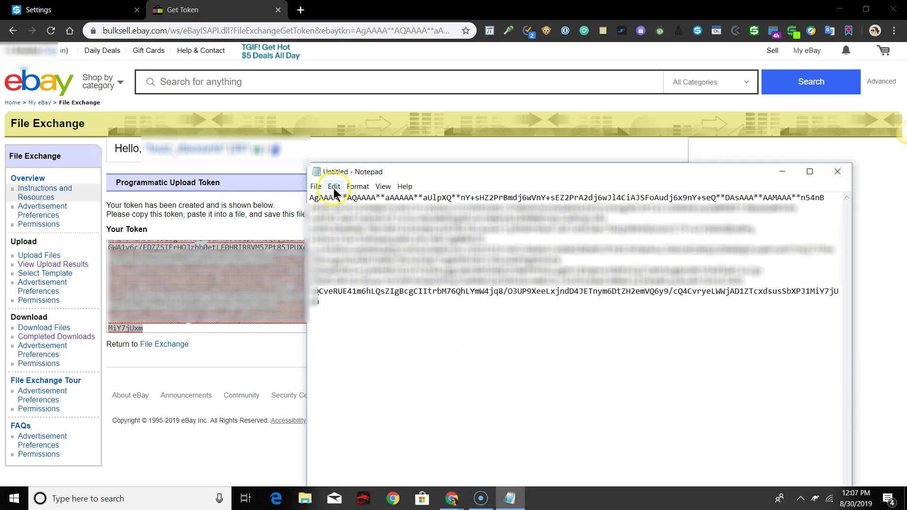
left_click(315, 186)
left_click(330, 229)
type("token")
key("Return")
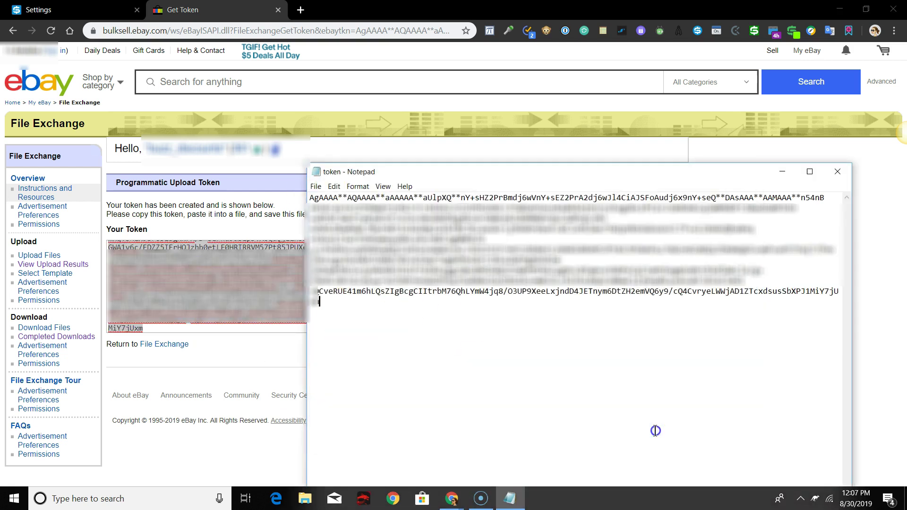
left_click(783, 172)
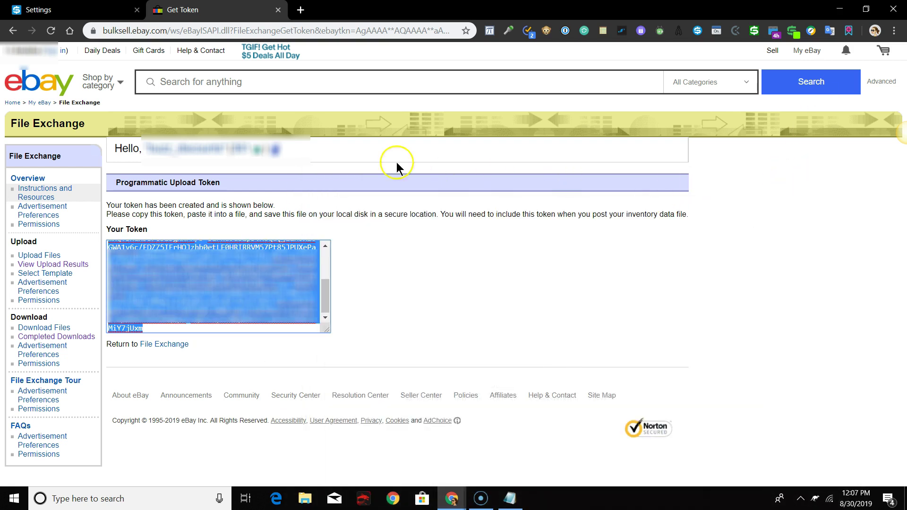
Paste the copied token into the SKU Grid exchange token field
left_click(73, 9)
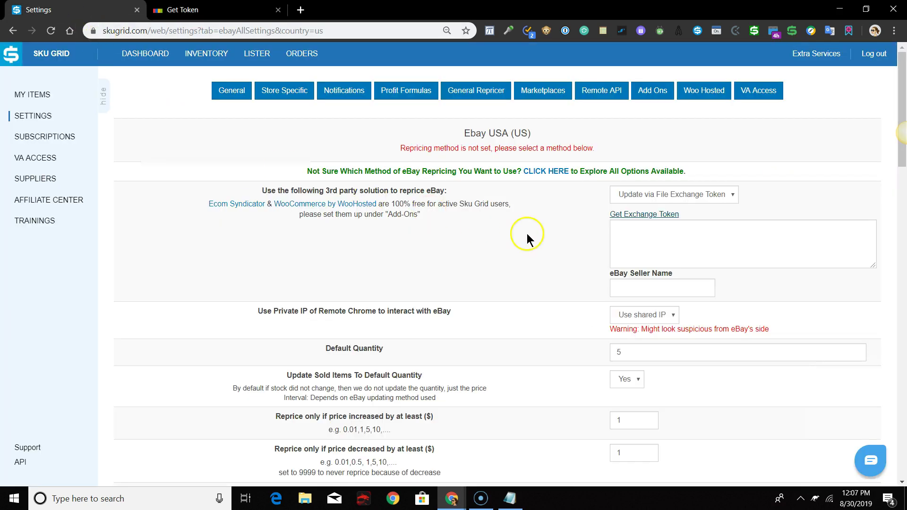
left_click(688, 242)
right_click(688, 242)
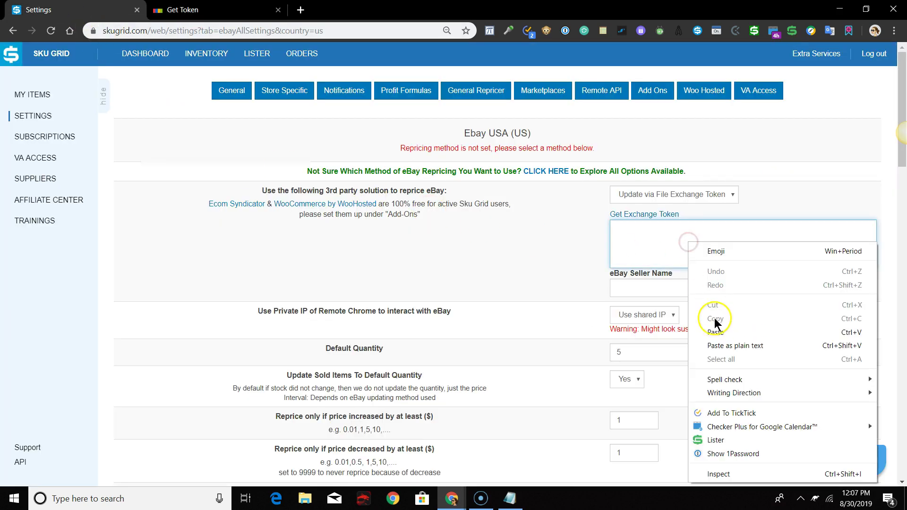
left_click(715, 332)
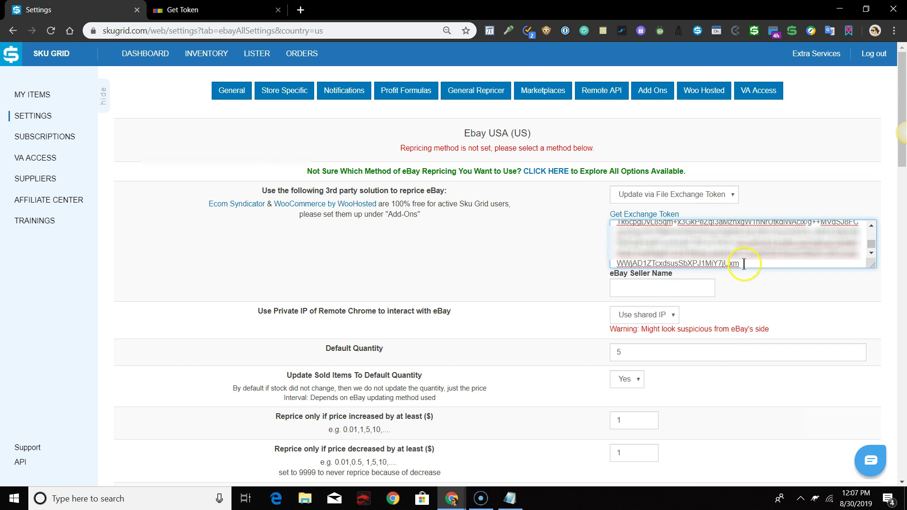
Check the pasted token and enter the seller's eBay username as the Seller Name
scroll(746, 260, "up", 5)
left_click(618, 230)
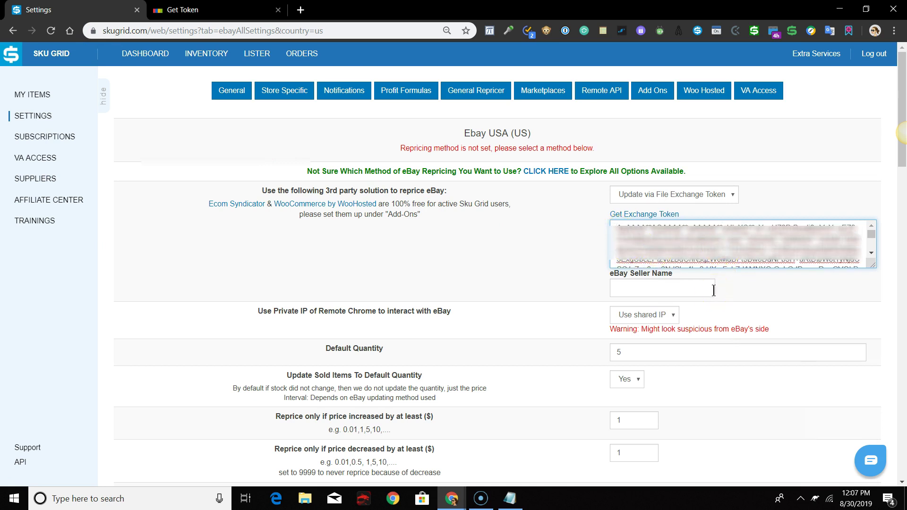
left_click(678, 291)
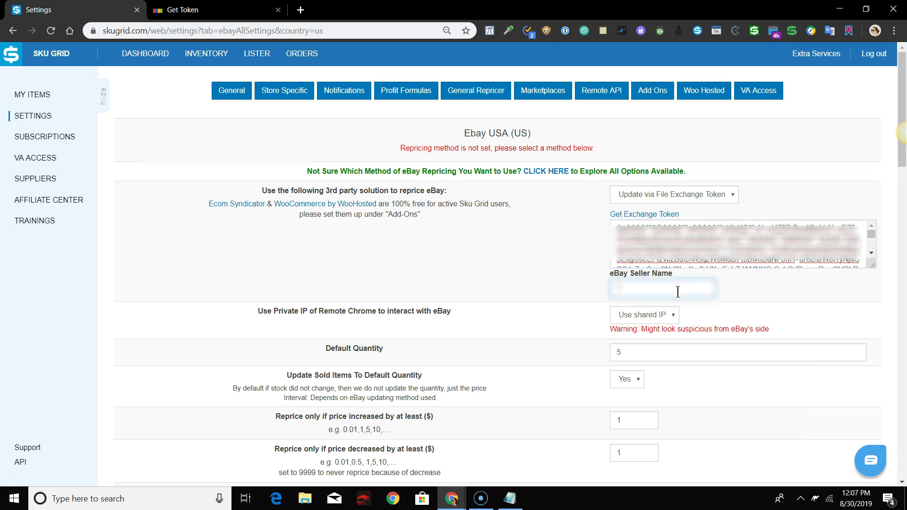
type("test_account")
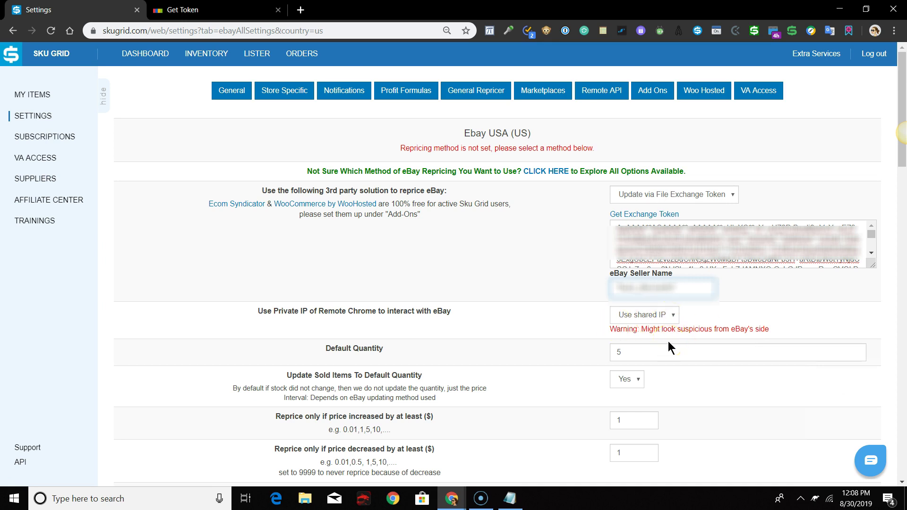
left_click(663, 316)
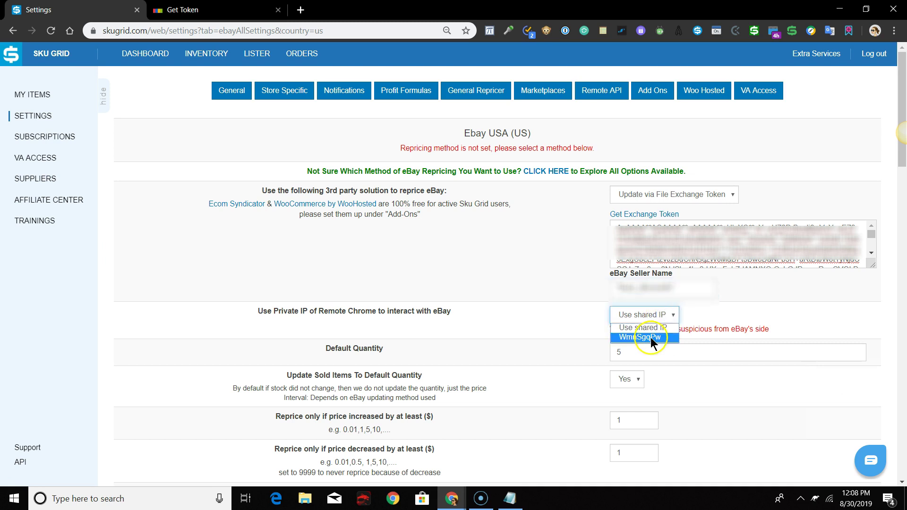
left_click(654, 327)
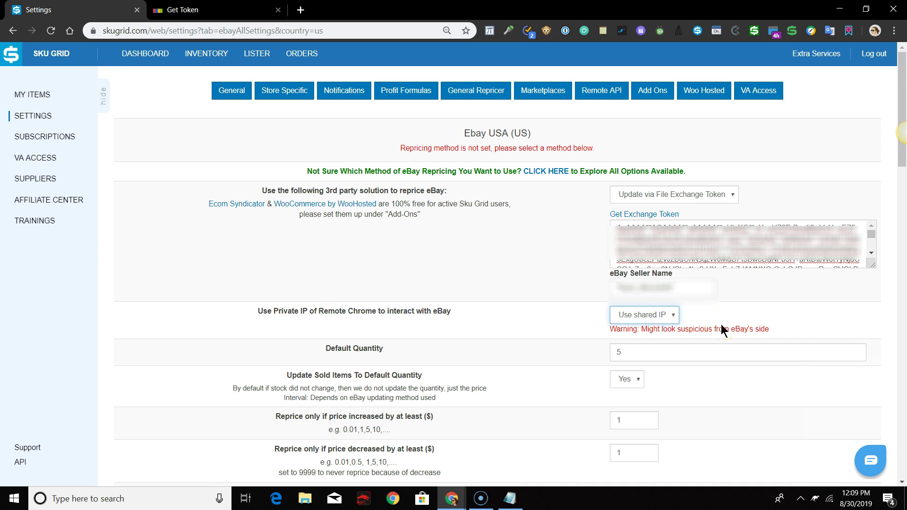
left_click(666, 323)
left_click(649, 350)
scroll(649, 359, "down", 1)
scroll(650, 359, "down", 6)
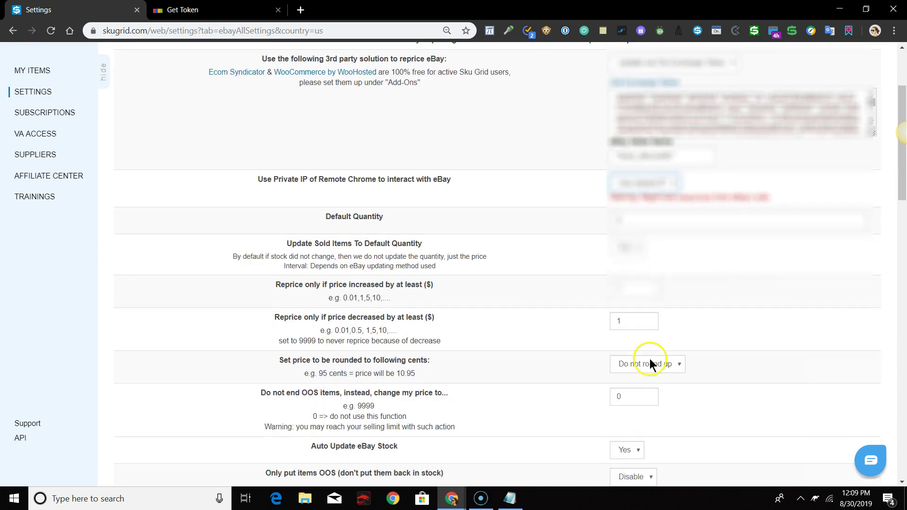
scroll(649, 362, "down", 4)
scroll(650, 360, "down", 5)
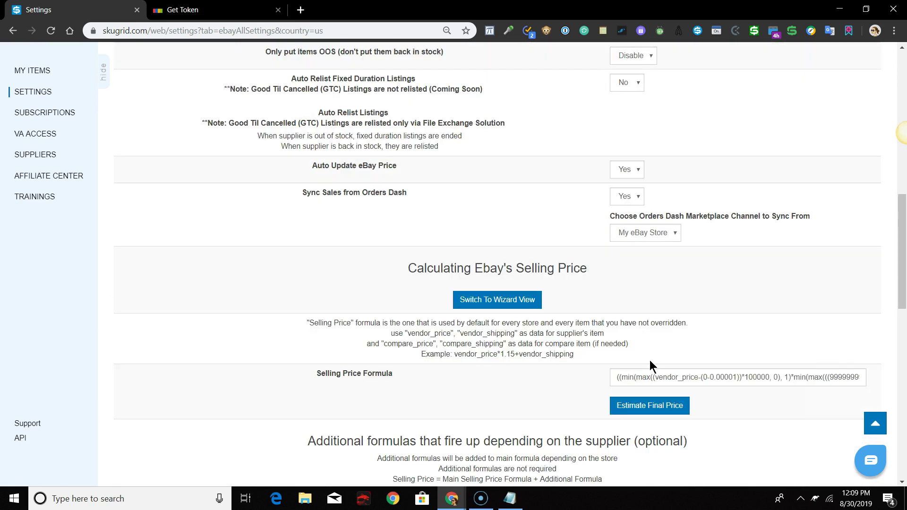
scroll(652, 298, "up", 6)
left_click(648, 104)
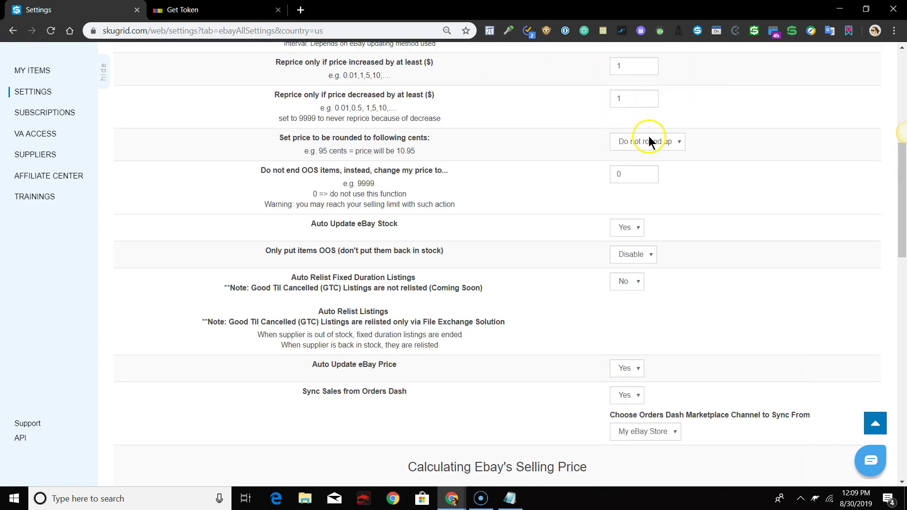
scroll(673, 268, "down", 3)
scroll(674, 271, "down", 10)
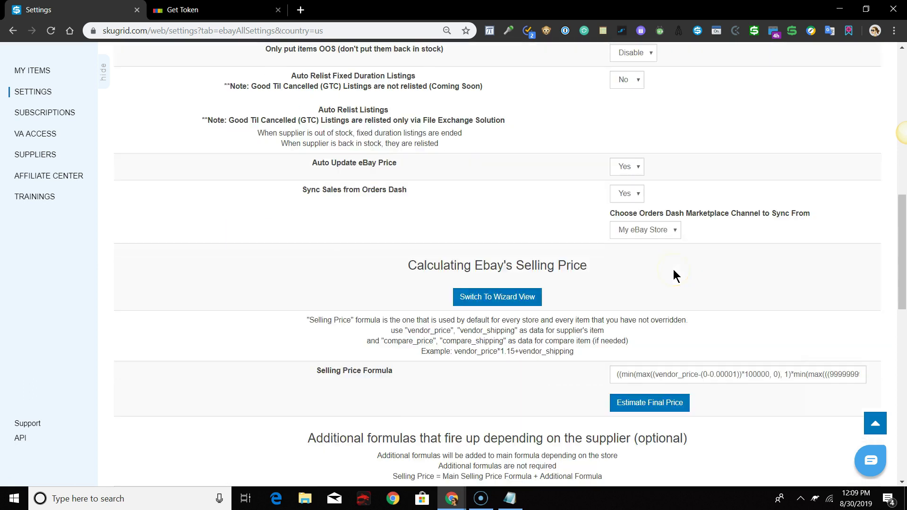
scroll(673, 271, "down", 8)
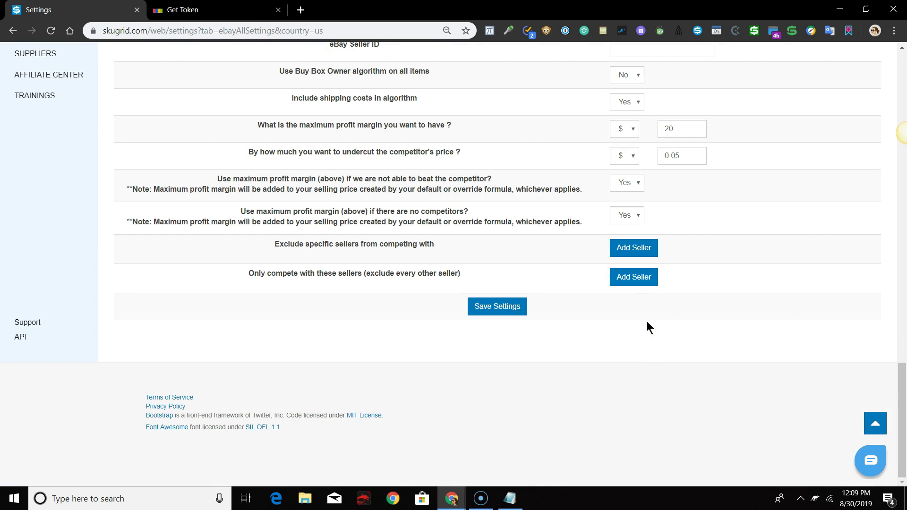
Save the eBay US marketplace settings to get the 'Settings were saved' confirmation
left_click(489, 310)
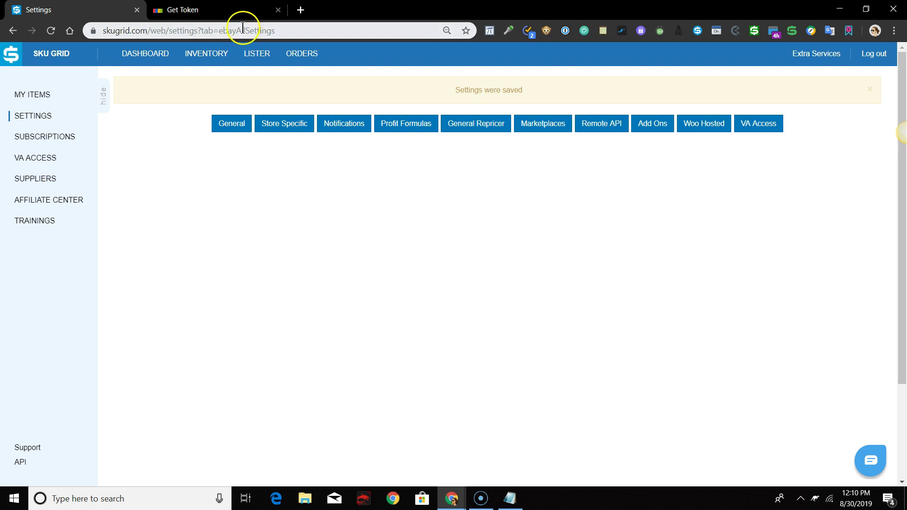
Open View Upload Results on the eBay token page and sign in with the saved login
left_click(231, 9)
left_click(48, 265)
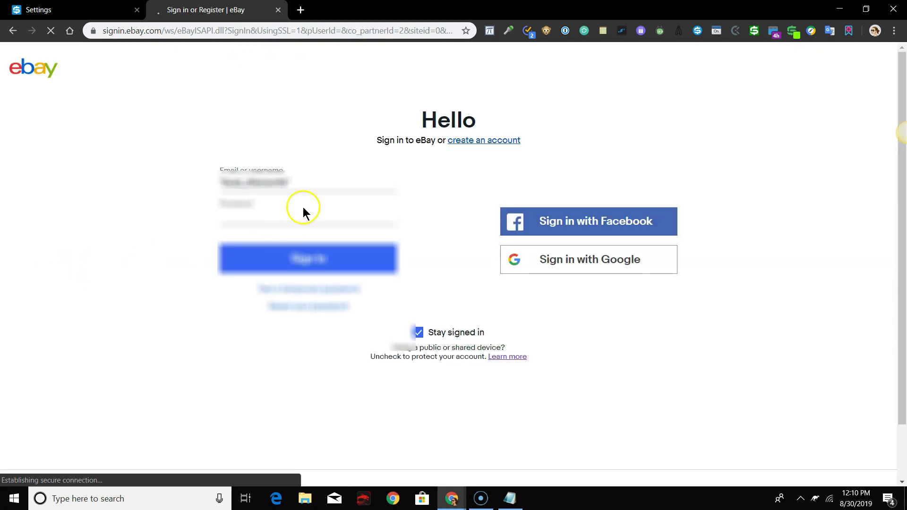
left_click(299, 213)
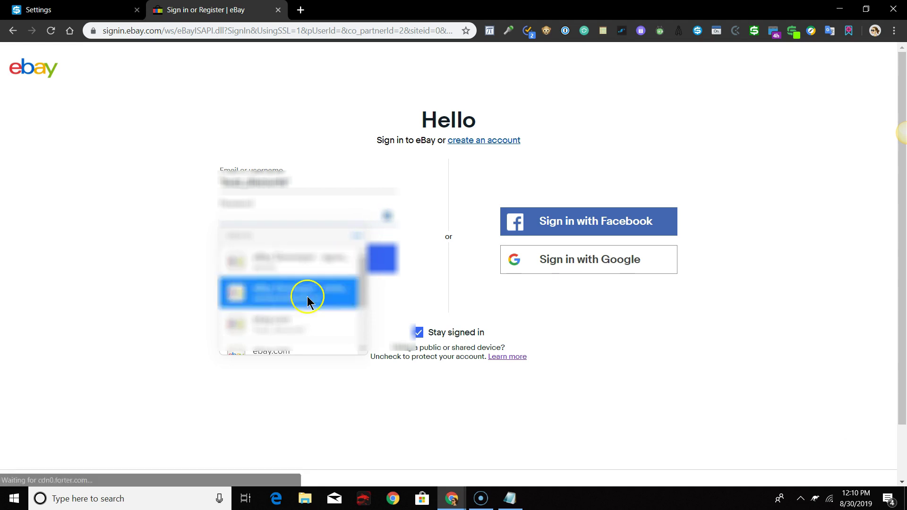
left_click(296, 285)
left_click(313, 259)
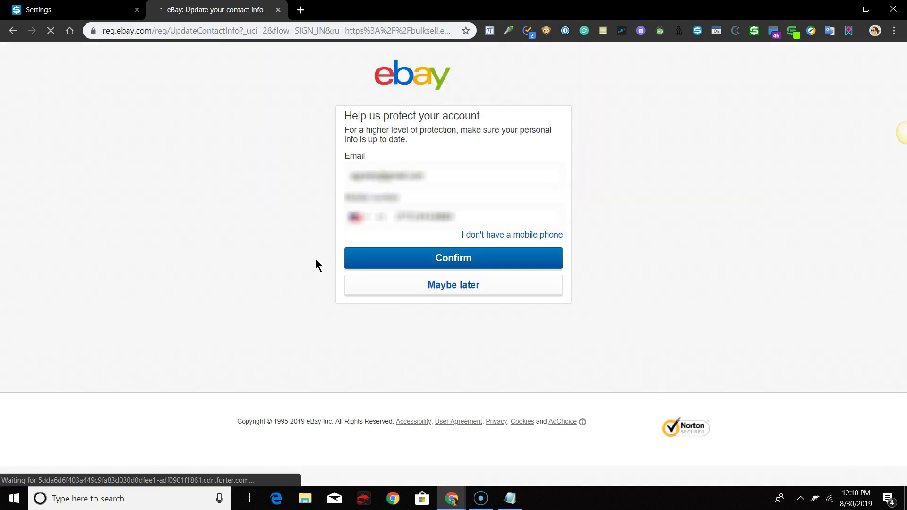
Skip the contact-details prompt and download the load results report for the Aug-29-19 16:41 upload
left_click(399, 285)
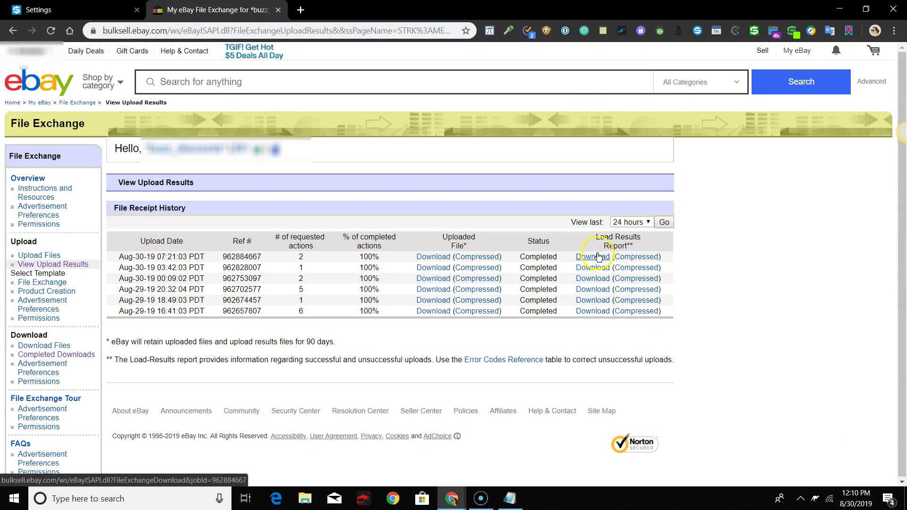
left_click_drag(594, 236, 635, 246)
left_click(594, 312)
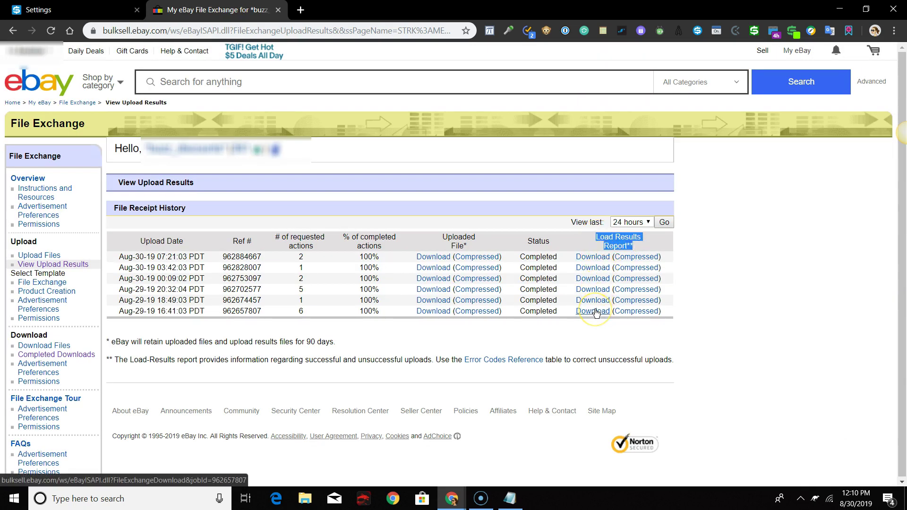